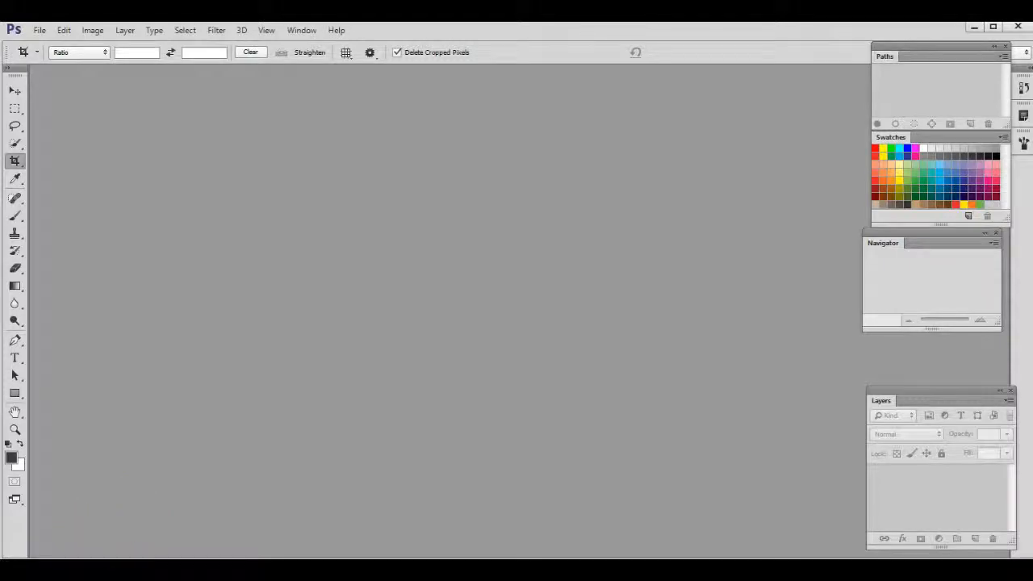
Step: Open the 2ft_SilverStep PDF template and set its import crop to Media Box
left_click(106, 548)
left_click(157, 98)
left_click_drag(159, 103, 281, 379)
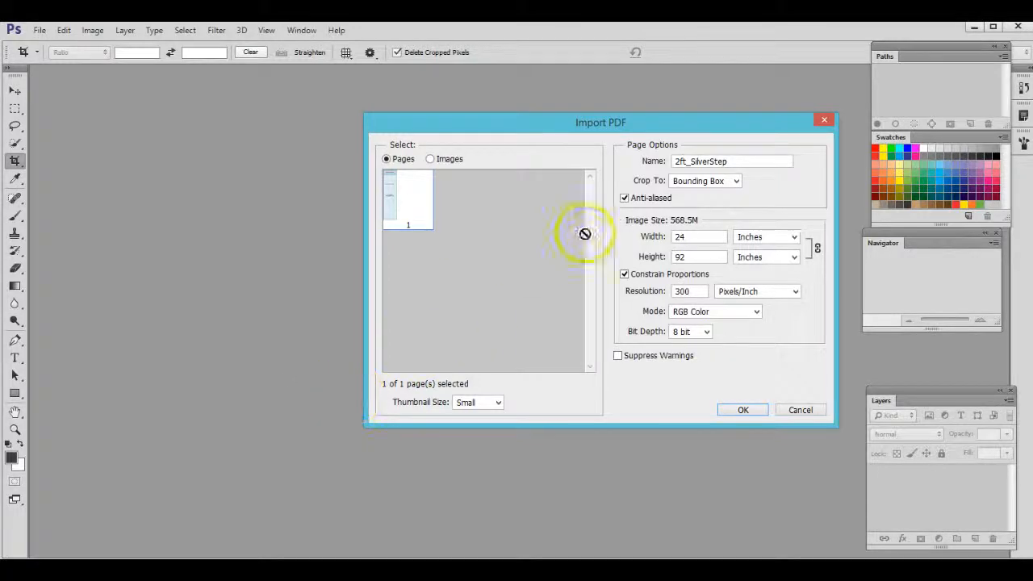
left_click(711, 178)
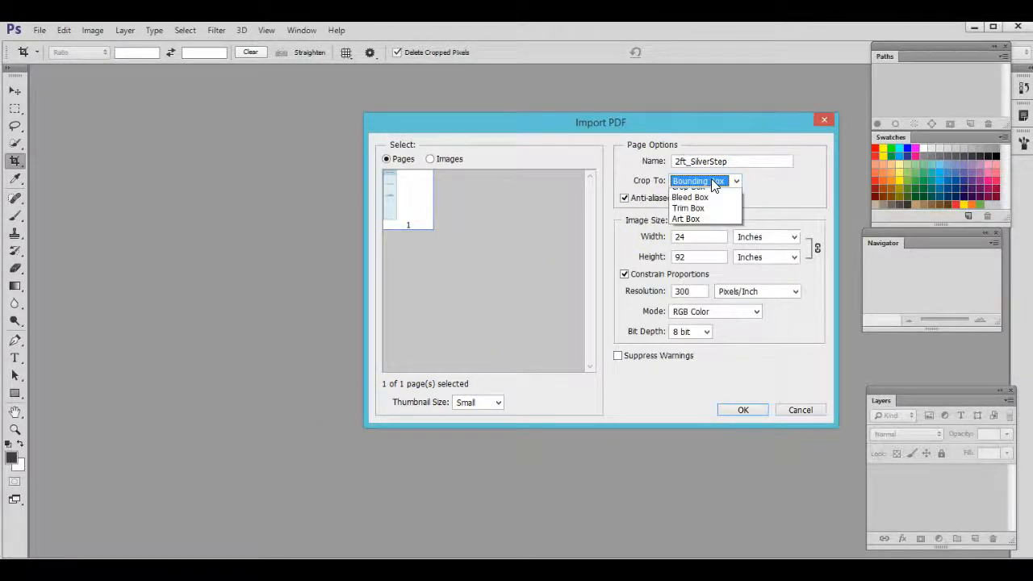
left_click(710, 216)
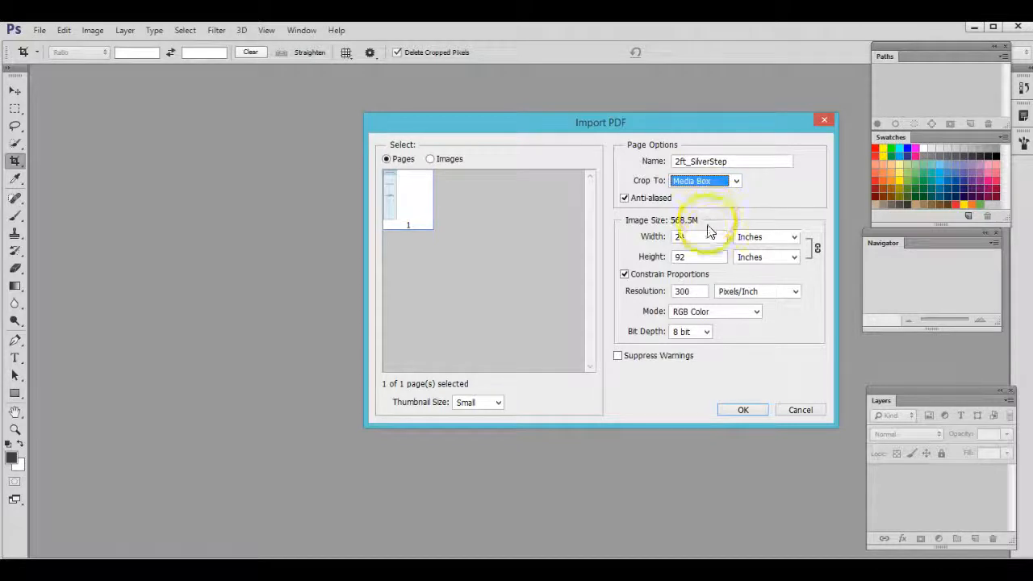
Step: Set the import resolution to 125 pixels/inch and the mode to CMYK Color, and import the template page
left_click(701, 292)
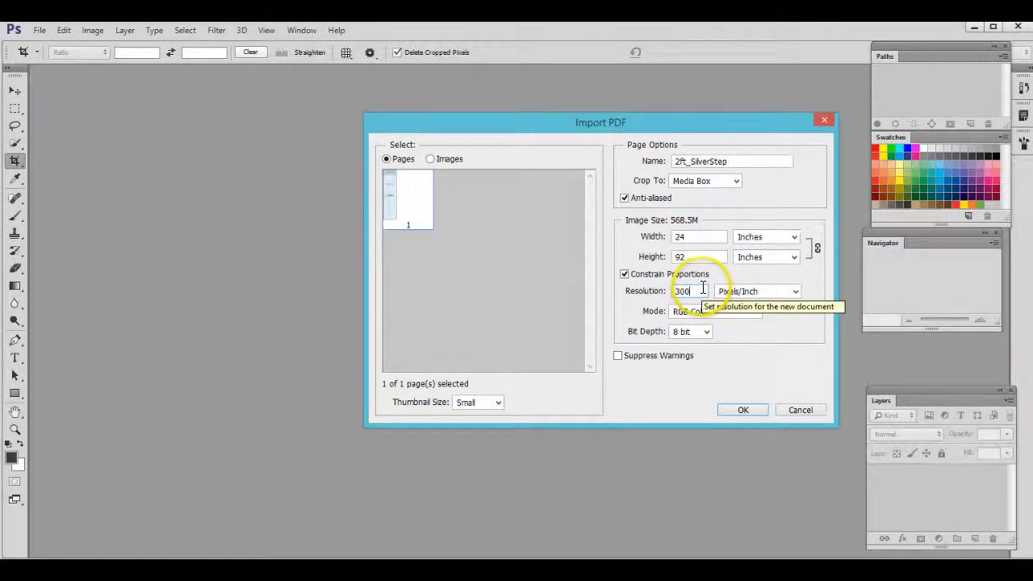
double_click(692, 291)
type("125")
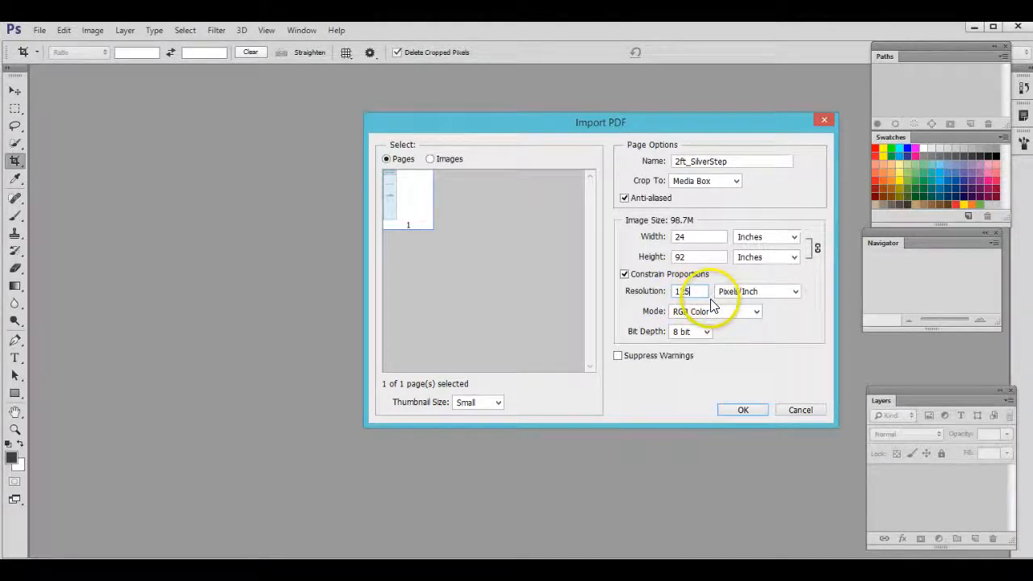
left_click(757, 313)
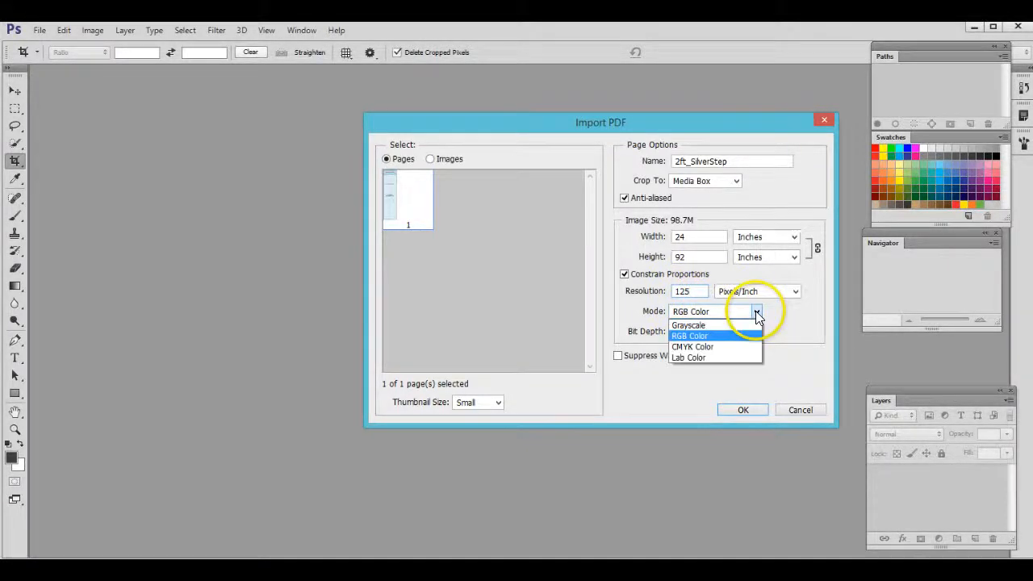
left_click(697, 345)
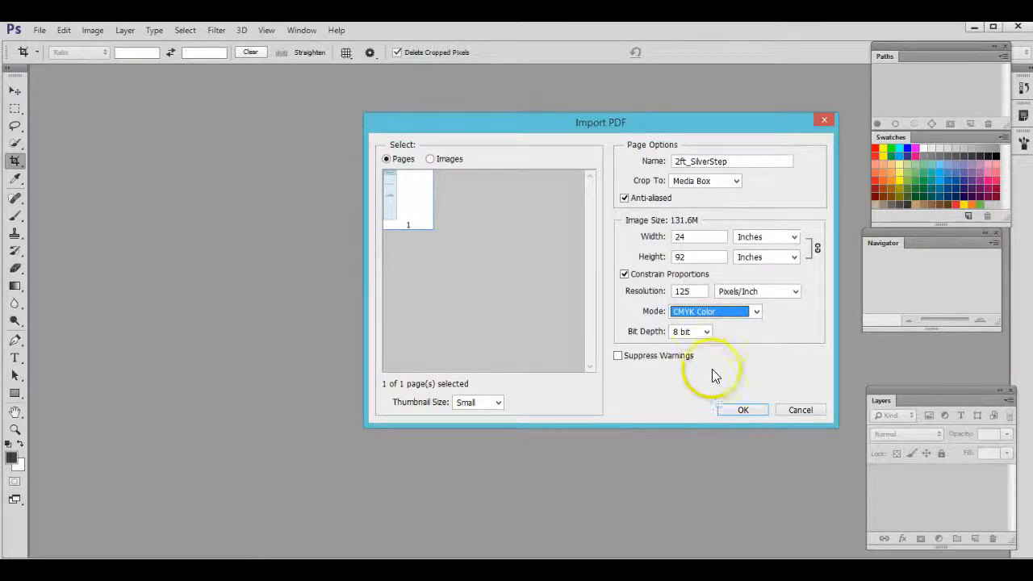
left_click(736, 412)
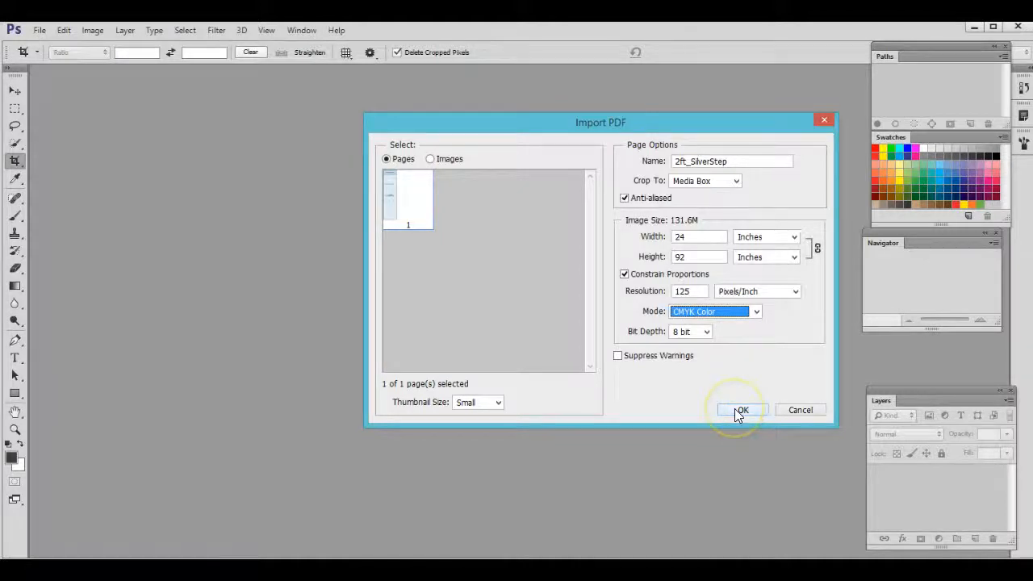
left_click(735, 409)
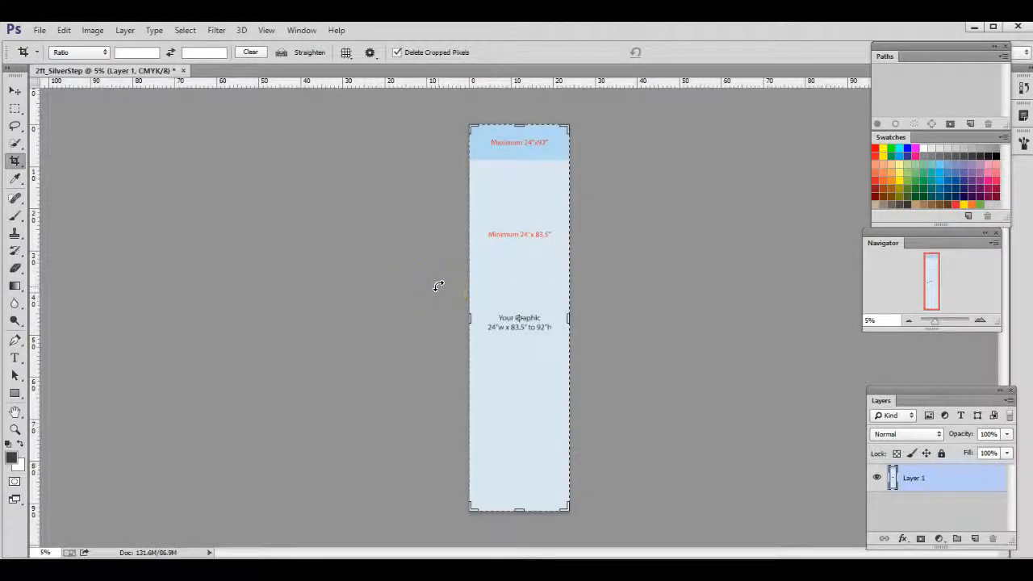
Step: Leave the Crop tool and activate the Move tool
left_click(170, 134)
left_click(16, 92)
left_click(277, 174)
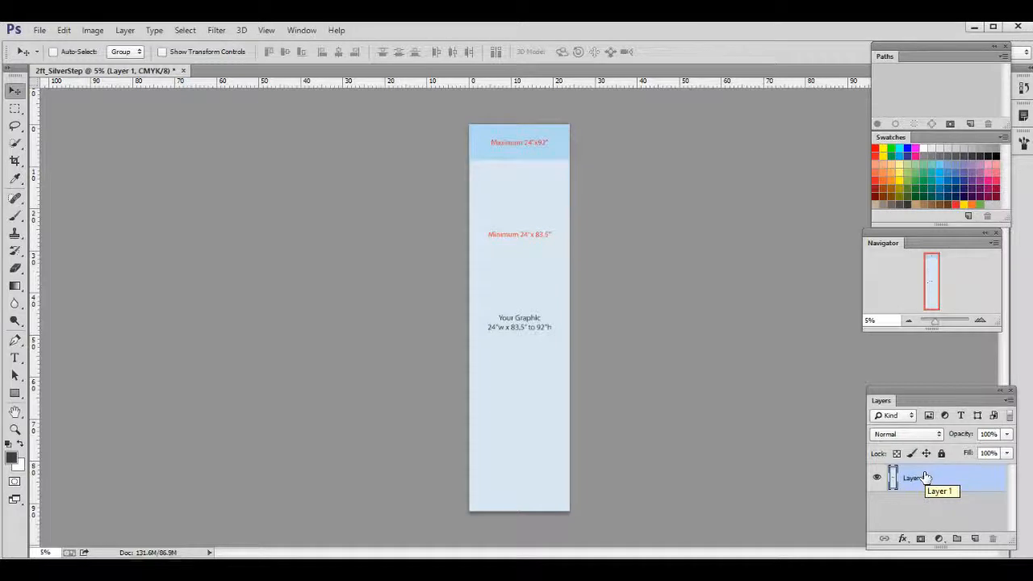
left_click(40, 32)
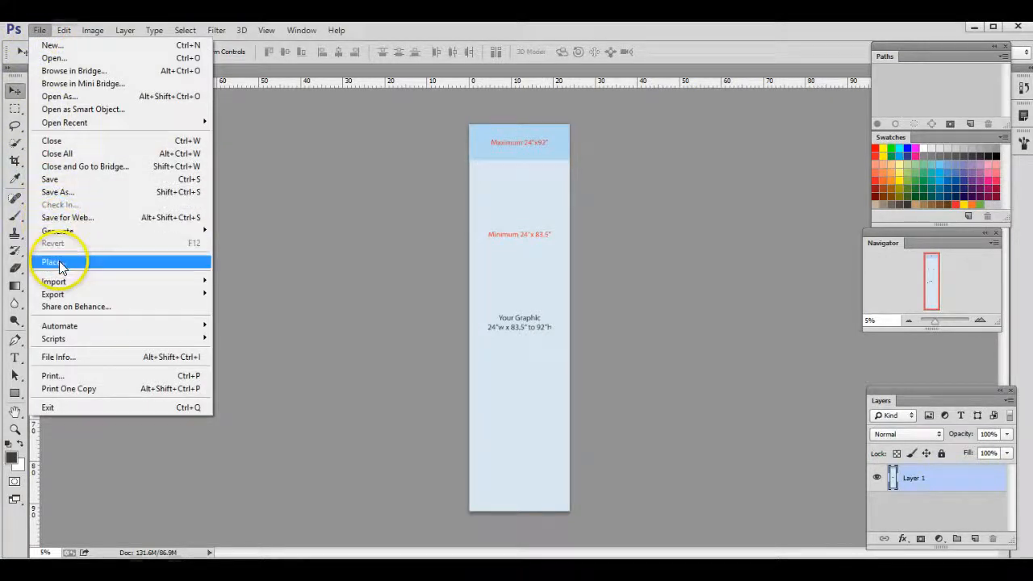
left_click(387, 324)
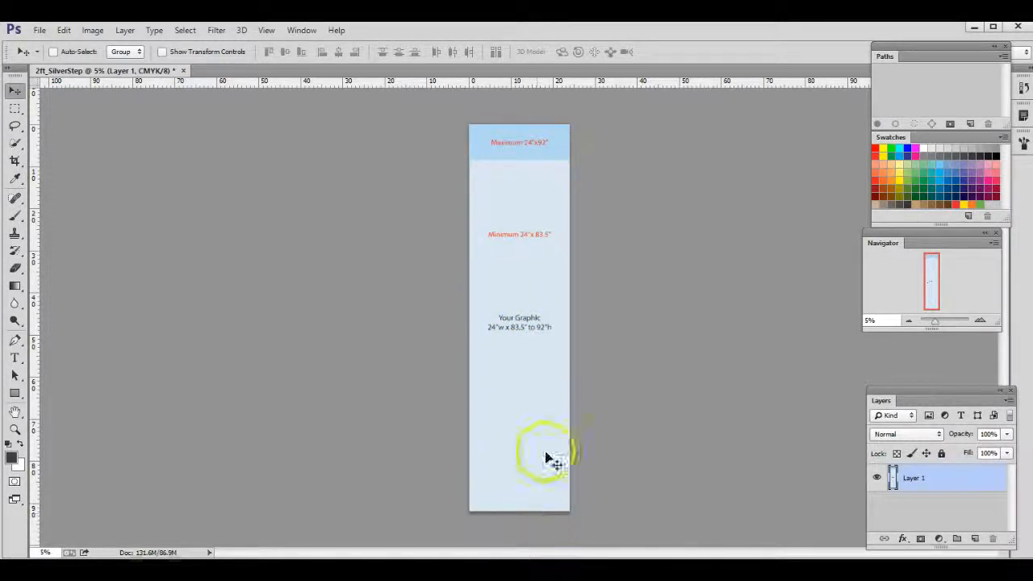
Step: Mark the template's minimum and maximum height lines with a temporary horizontal guide
left_click_drag(534, 80, 535, 158)
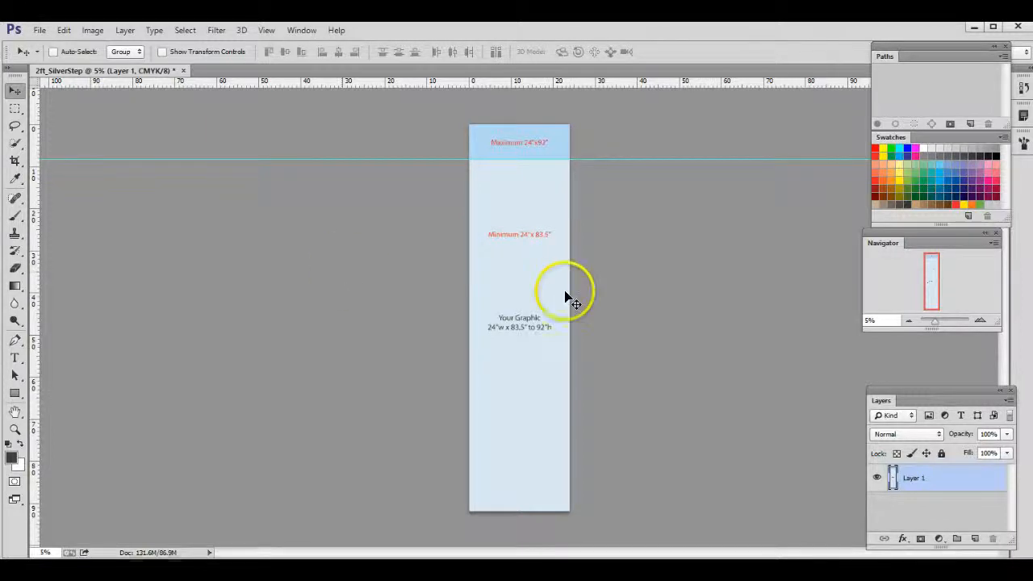
left_click_drag(478, 159, 482, 124)
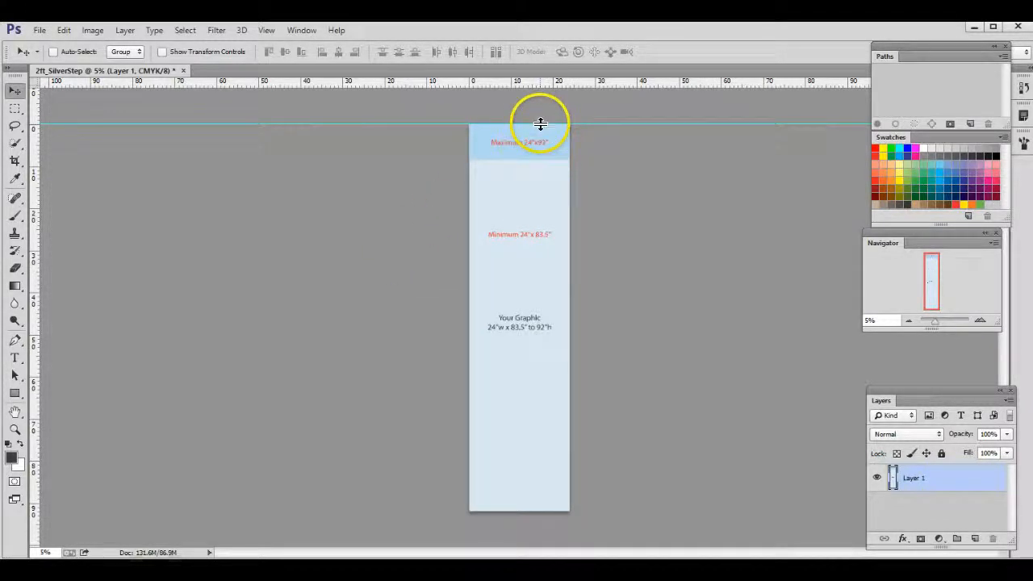
left_click_drag(544, 124, 538, 46)
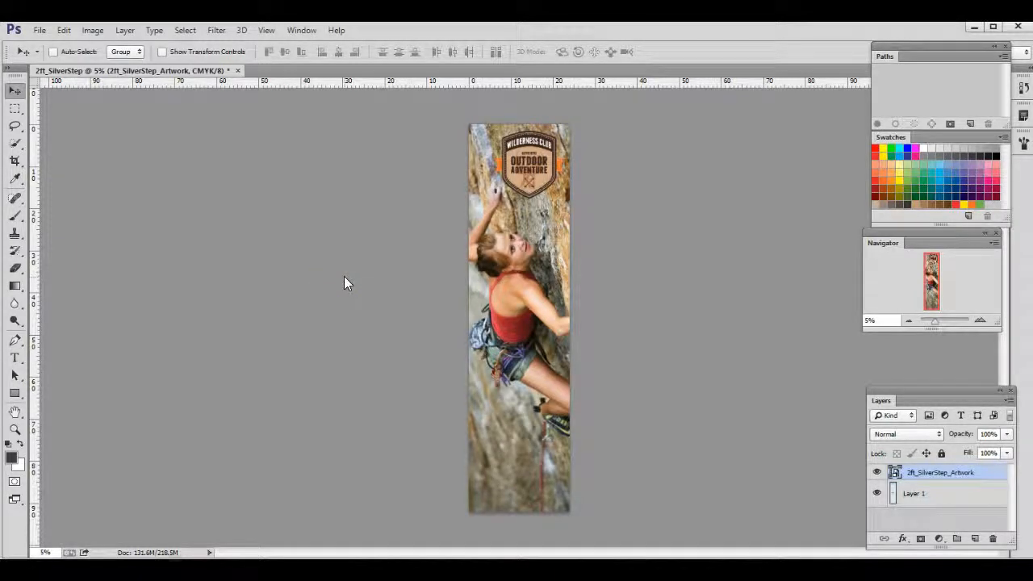
Step: Lower the 2ft_SilverStep_Artwork layer's opacity in the Blending Options to compare it with the template, and discard the change
right_click(934, 475)
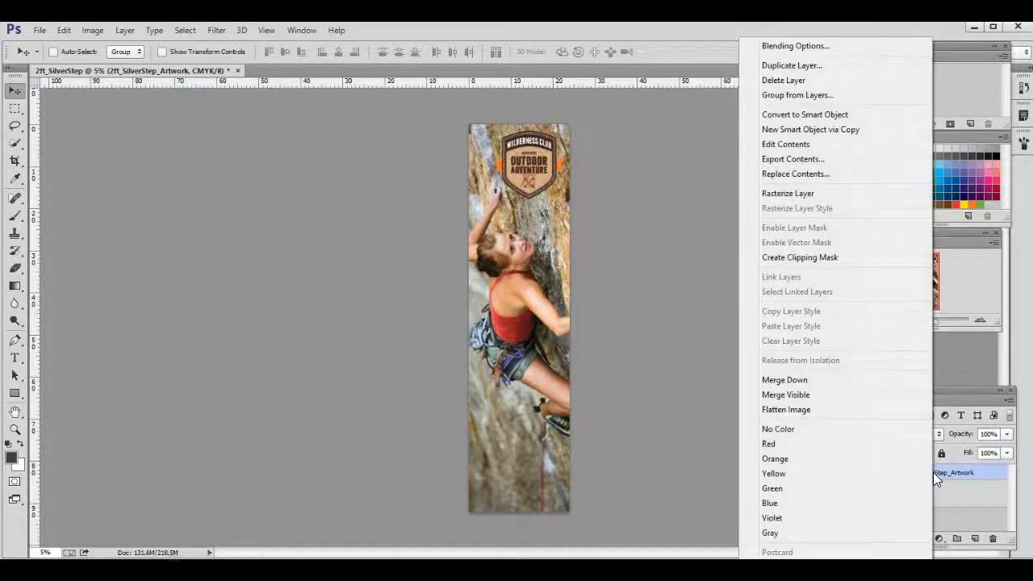
left_click(797, 47)
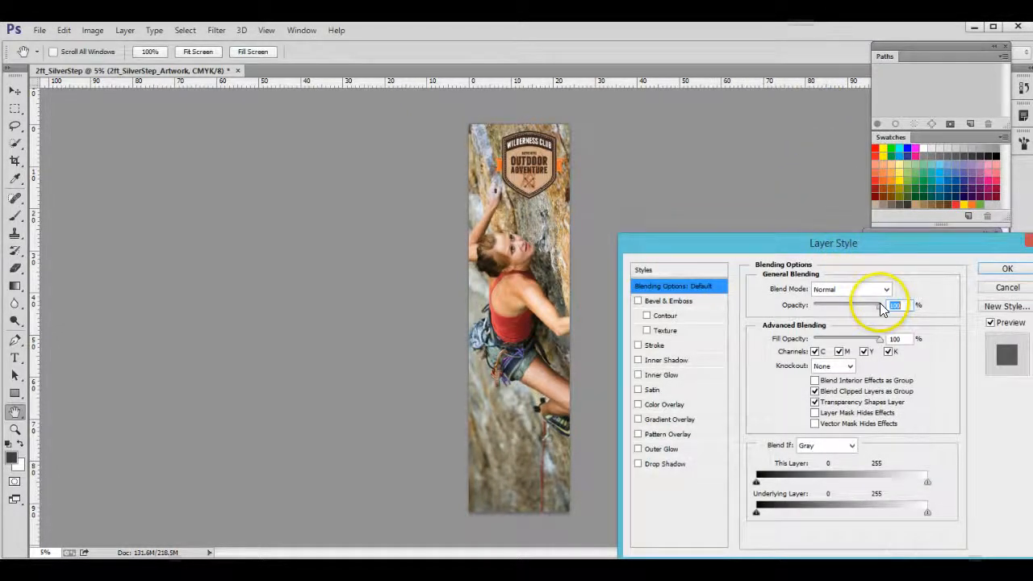
key("shift+Down")
key("shift+Down")
key("shift+Down")
key("shift+Down")
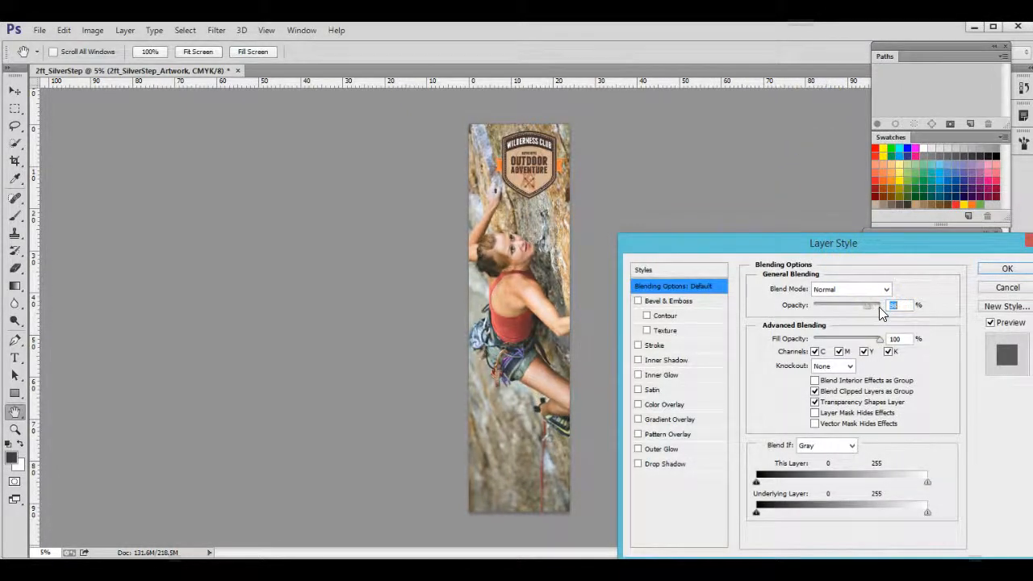
key("shift+Down")
key("shift+Down")
key("shift+Down")
key("shift+Down")
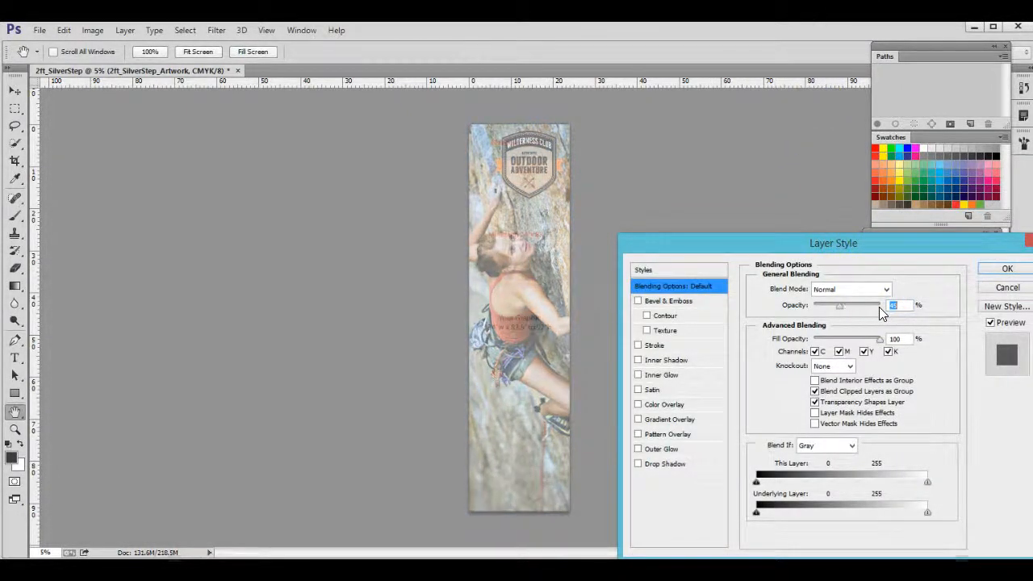
left_click_drag(831, 306, 881, 313)
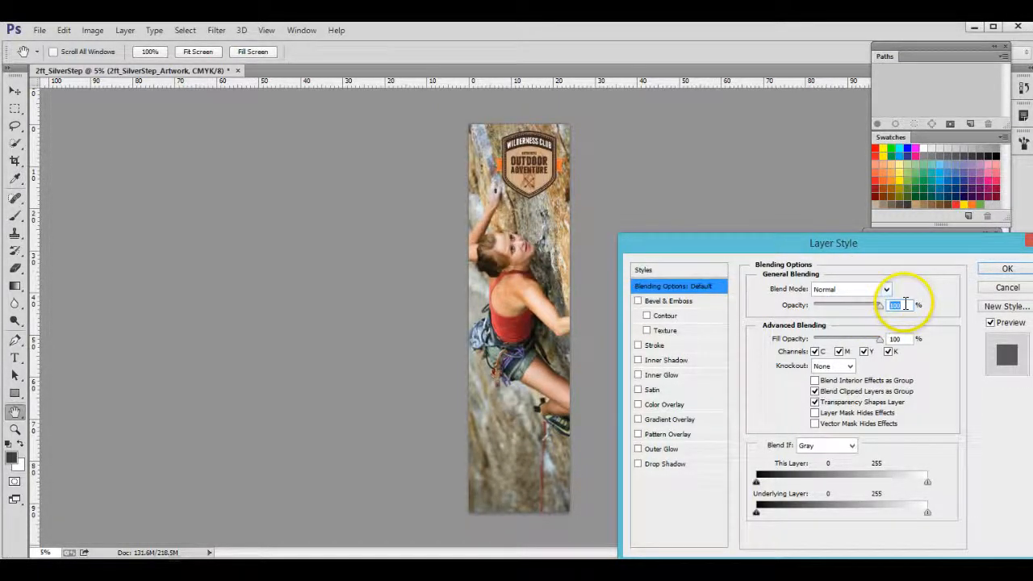
left_click(1011, 293)
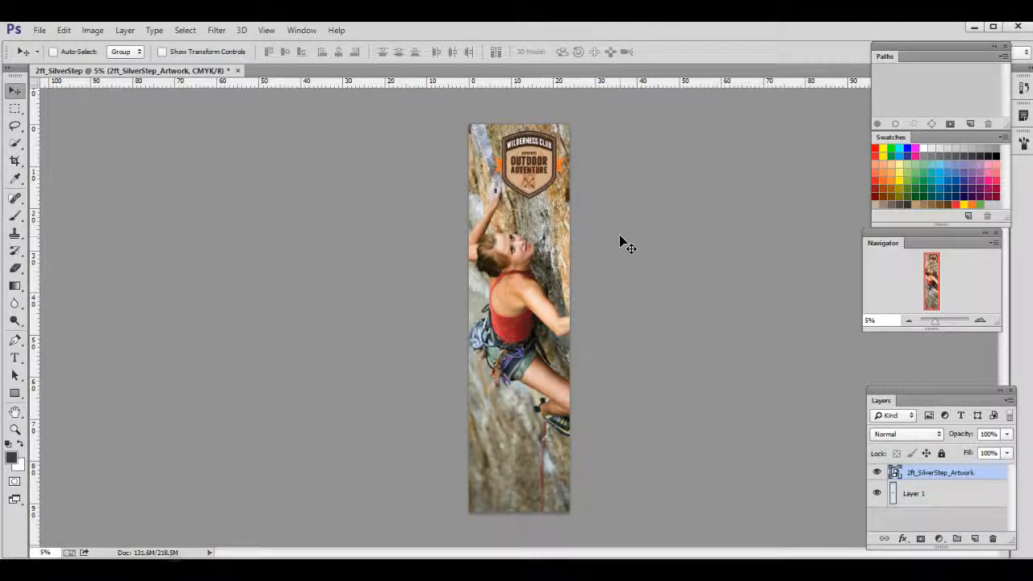
Step: Examine the artwork's image quality at 66.67% zoom around the climber's face, the badge and the upper corner, and return to the full view
key("ctrl+plus")
key("ctrl+plus")
key("ctrl+plus")
key("ctrl+plus")
key("ctrl+plus")
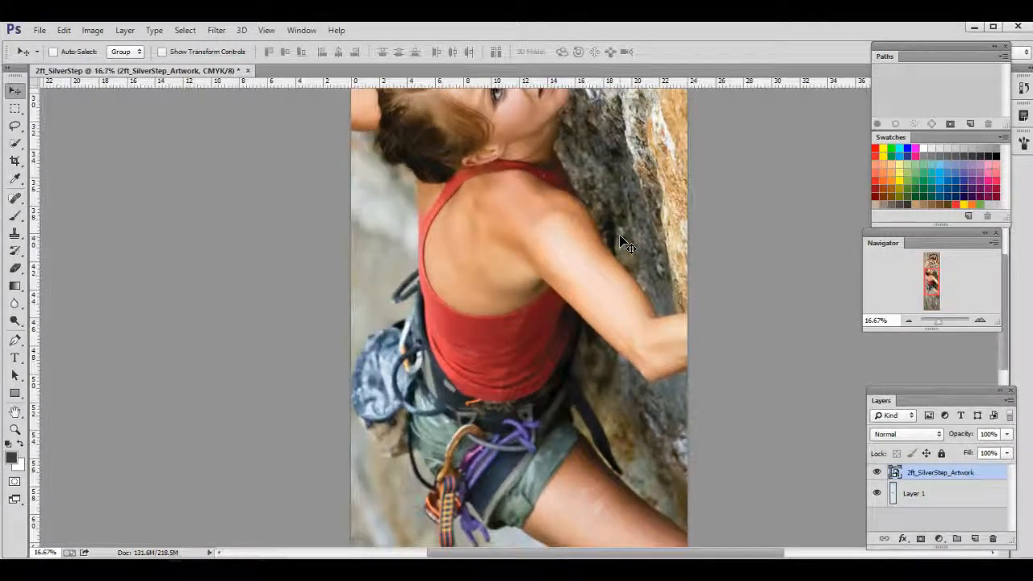
key("ctrl+plus")
key("ctrl+plus")
key("ctrl+plus")
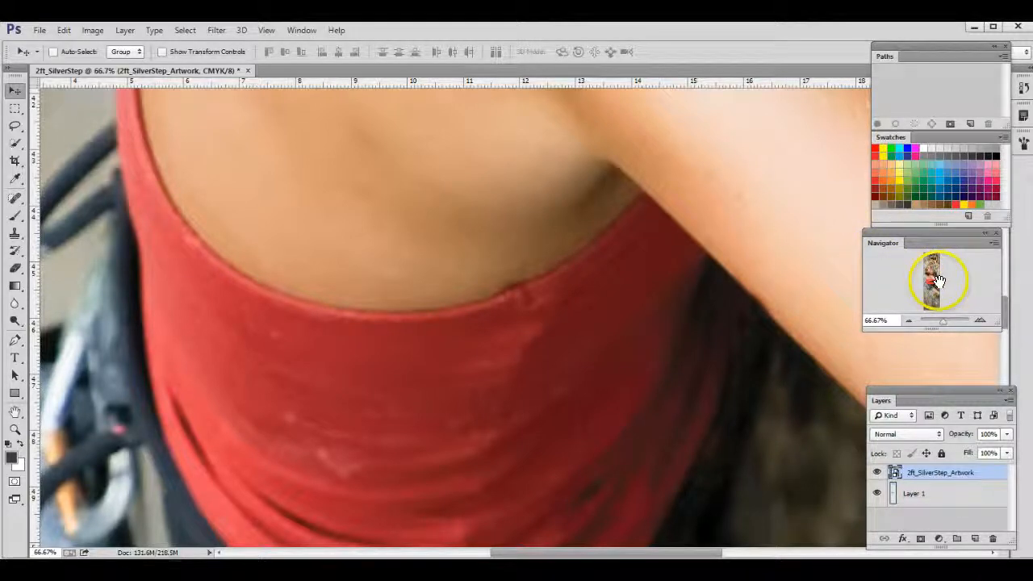
left_click_drag(936, 280, 933, 280)
scroll(933, 282, "up", 13)
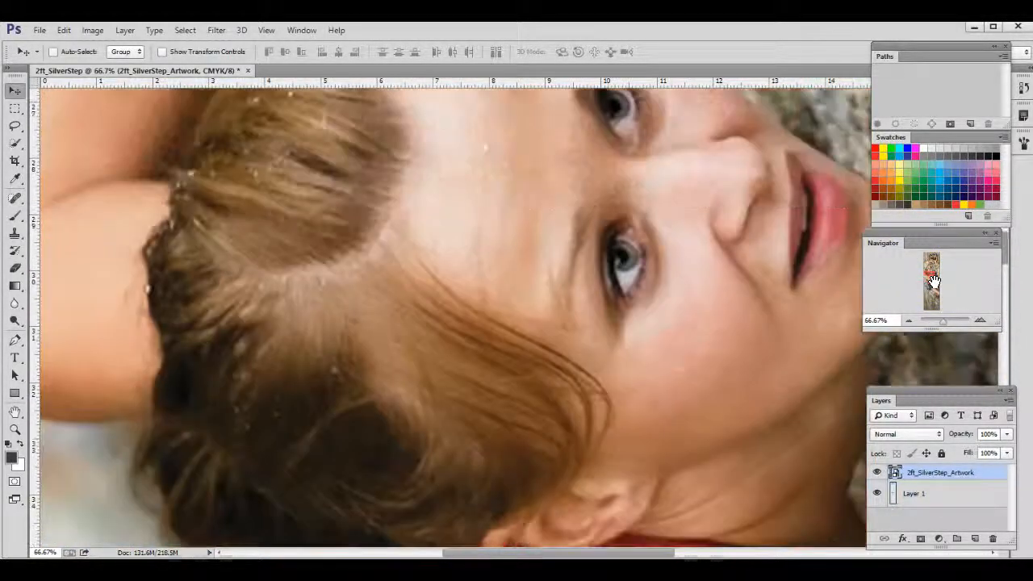
left_click_drag(933, 282, 935, 258)
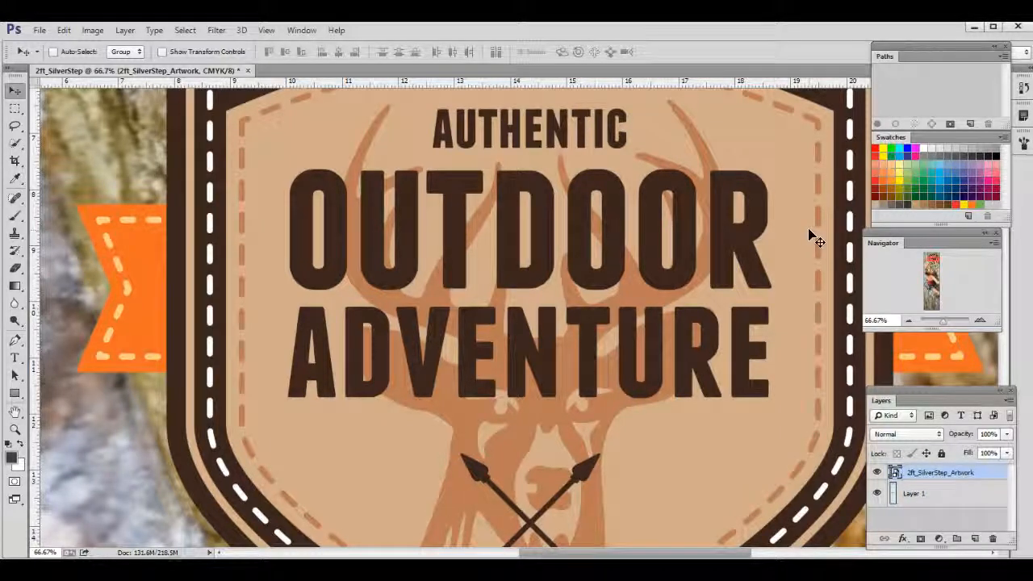
mouse_move(928, 259)
left_mouse_down()
mouse_move(930, 306)
mouse_move(931, 260)
mouse_move(912, 242)
mouse_move(913, 268)
left_mouse_up()
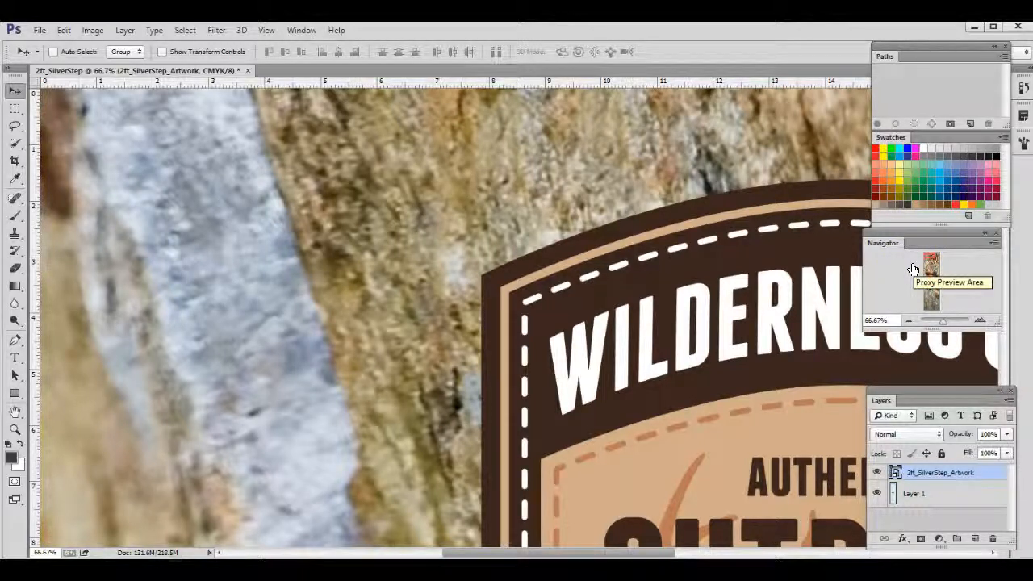
key("ctrl+minus")
key("ctrl+minus")
key("ctrl+minus")
key("ctrl+minus")
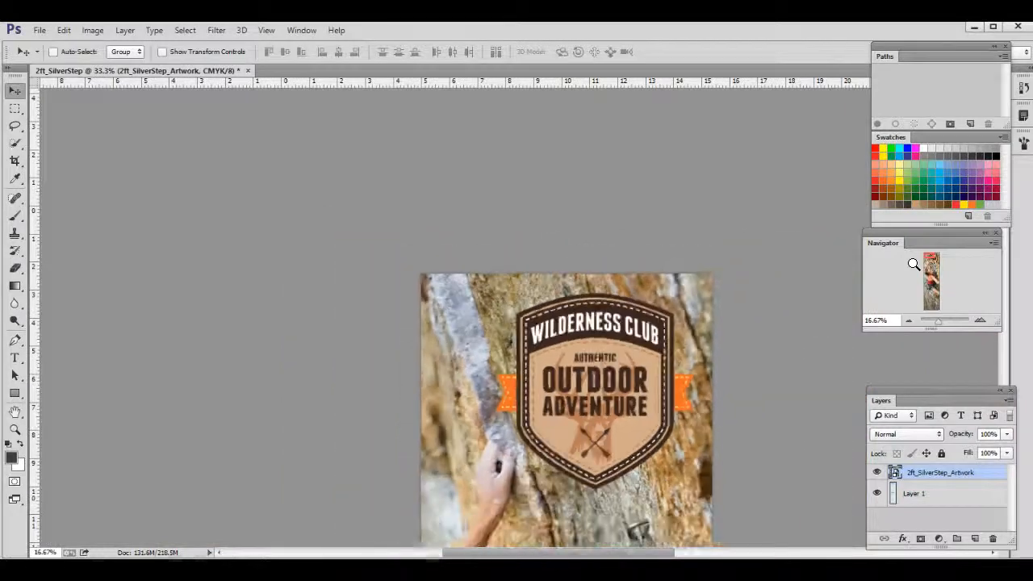
key("ctrl+minus")
key("ctrl+minus")
key("ctrl+minus")
key("ctrl+minus")
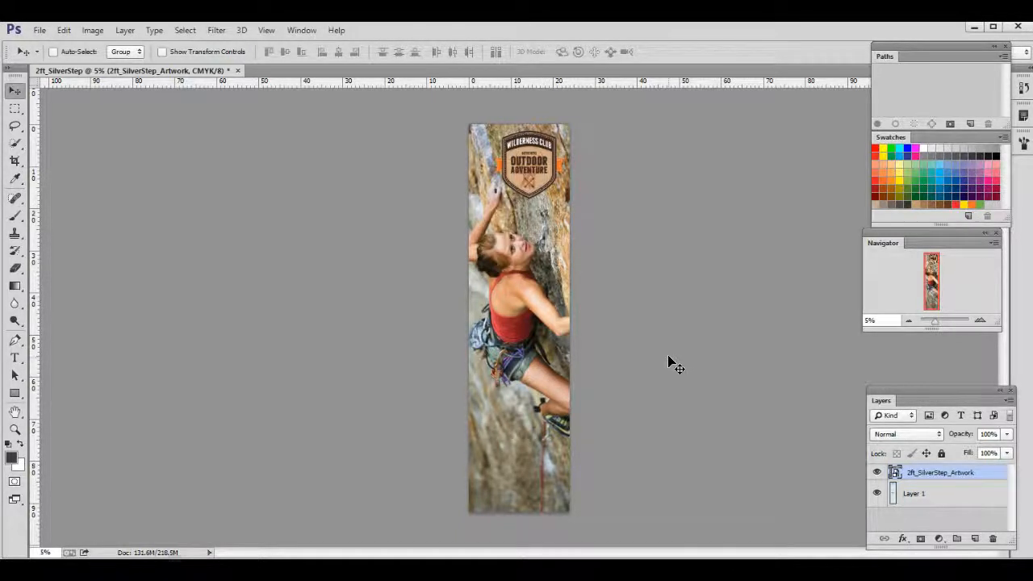
Step: Delete the template layer, Layer 1, and flatten the image
left_click(934, 499)
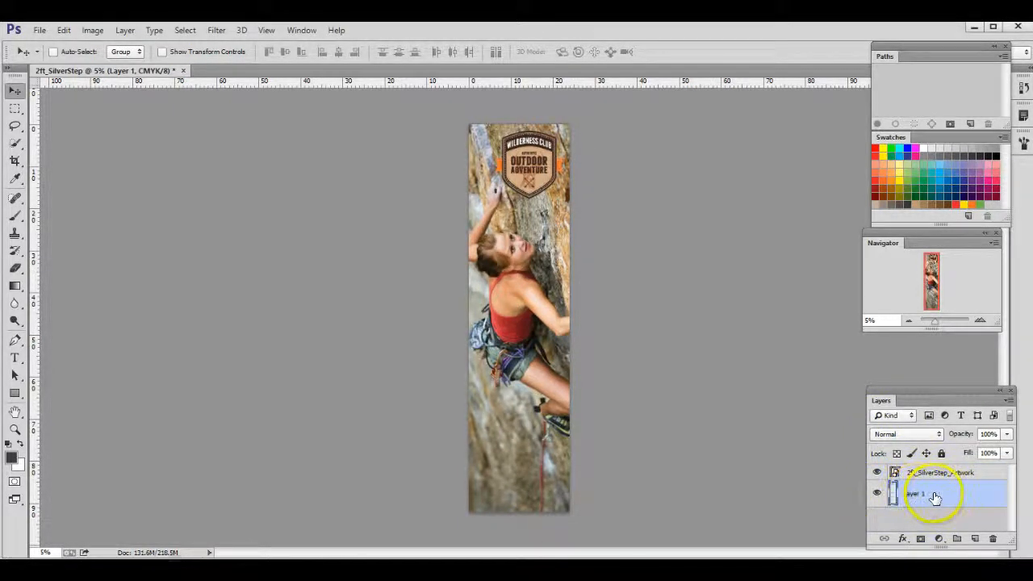
left_click_drag(930, 492, 993, 538)
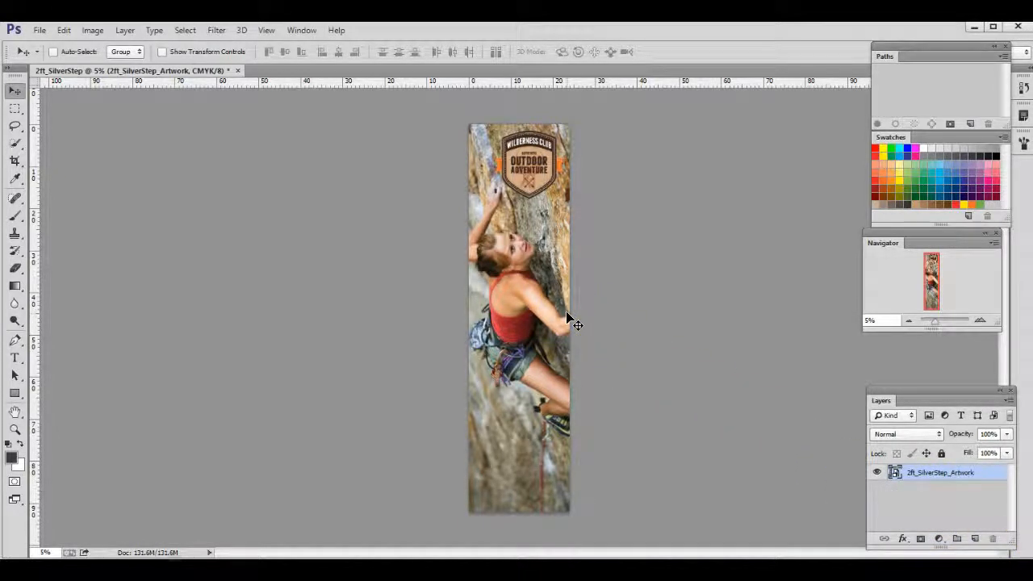
left_click(425, 240)
left_click(125, 30)
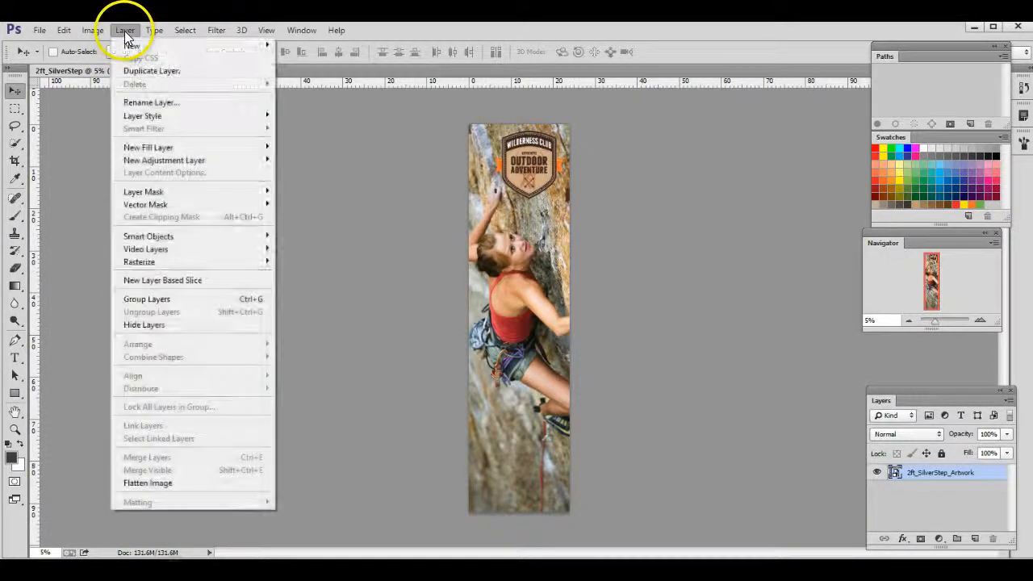
left_click(162, 483)
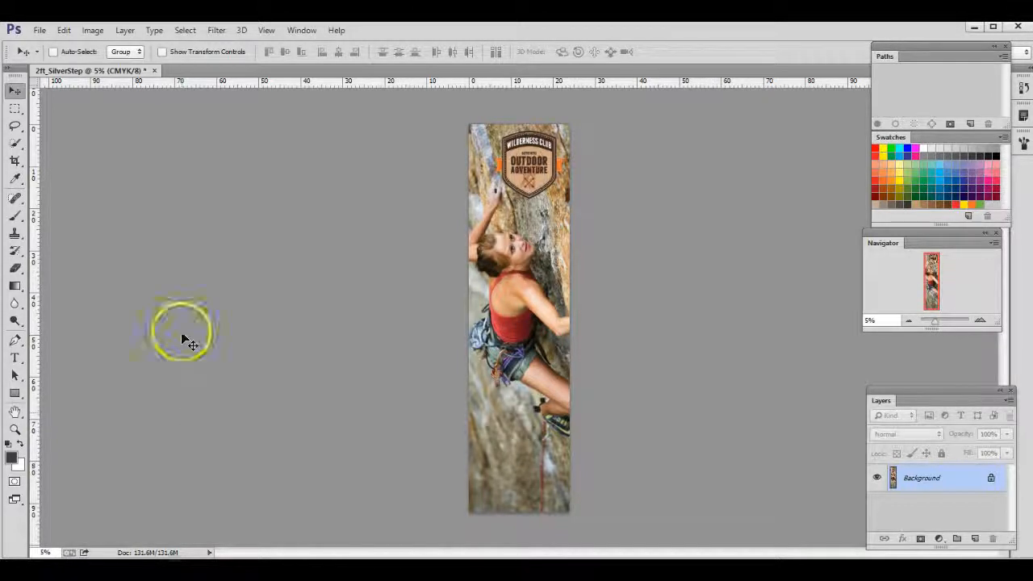
Step: Save the flattened banner artwork
left_click(39, 29)
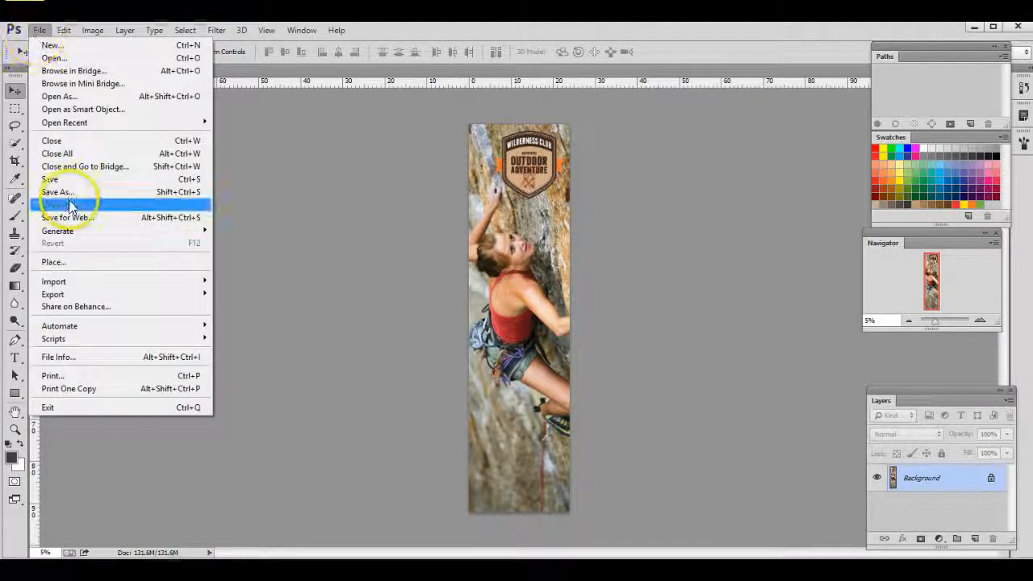